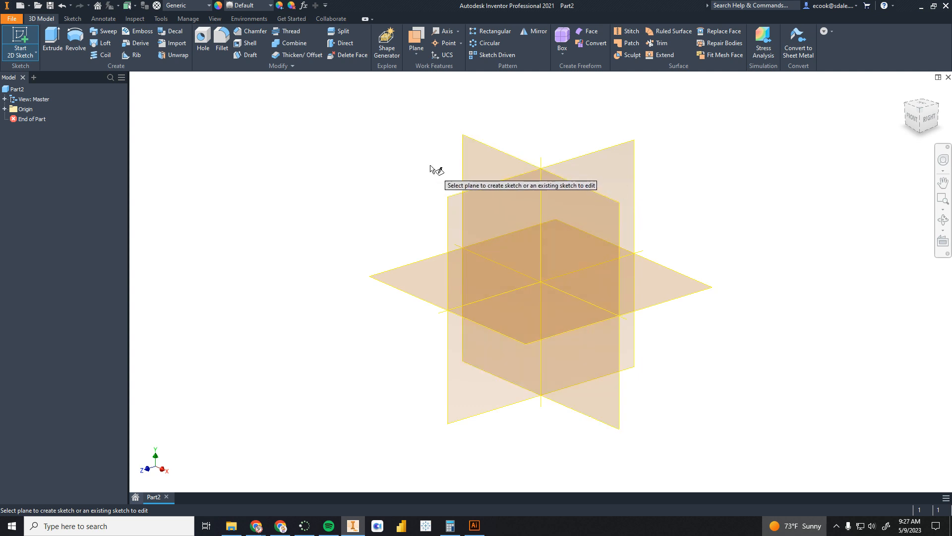
# Start a 2D sketch on the XY plane and draw a 1.34 in vertical line upward from the origin.
pyautogui.click(489, 157)
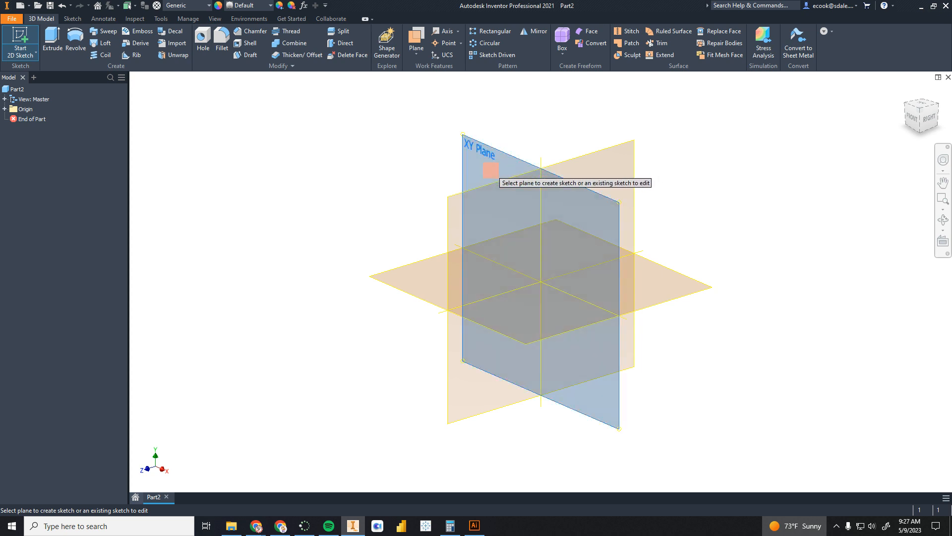
pyautogui.click(52, 40)
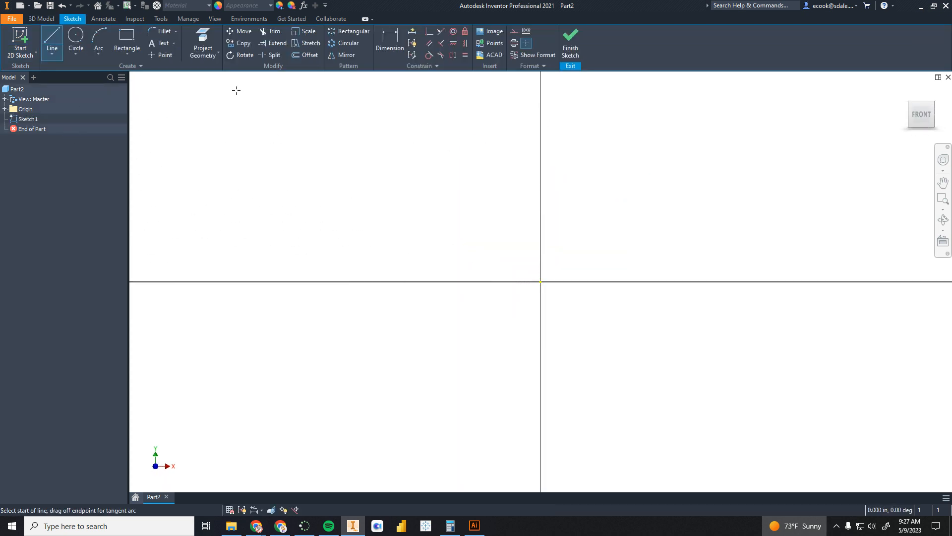
pyautogui.click(541, 281)
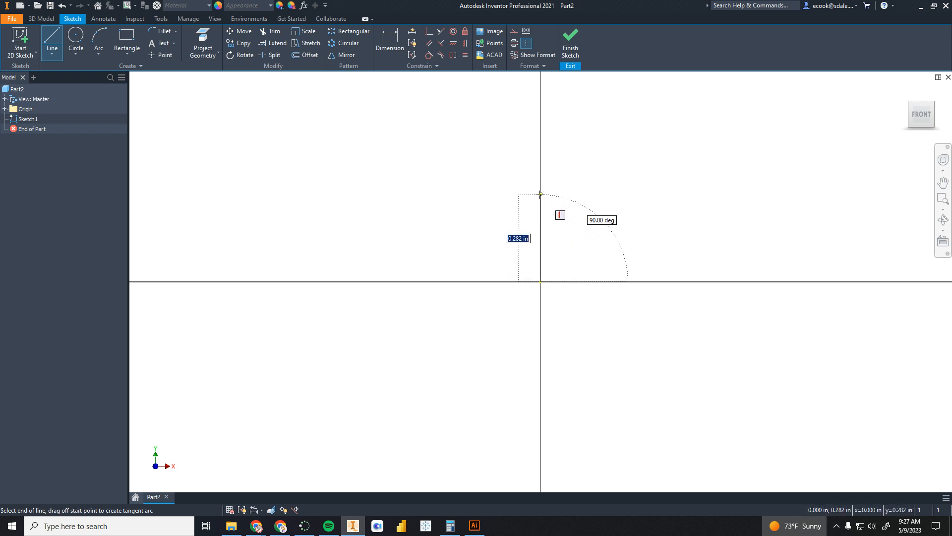
pyautogui.write('1.34')
pyautogui.press('Return')
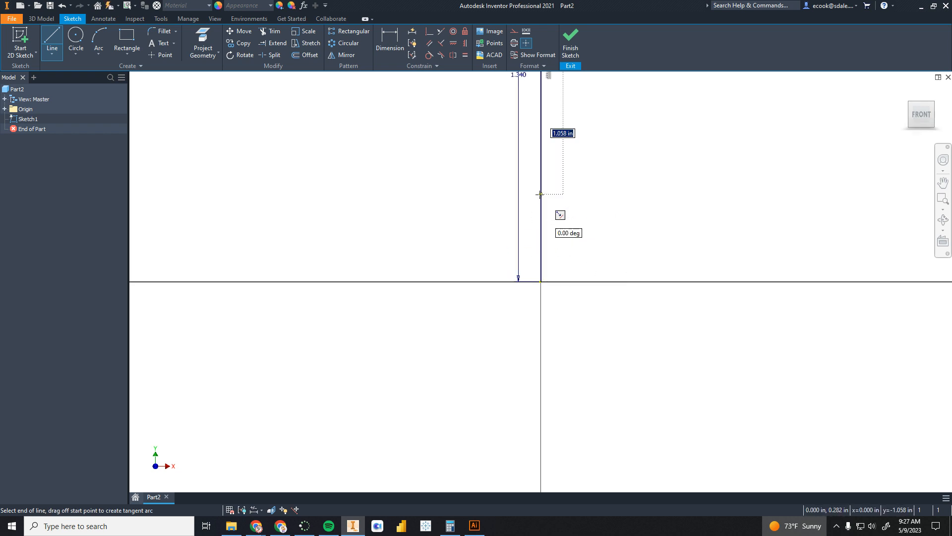
# Add a tangent semicircular arc about 0.25 in wide at the line's upper end, continuing into a 1.5 in vertical line downward.
pyautogui.moveTo(555, 207); pyautogui.dragTo(473, 405, button='middle')
pyautogui.scroll(-4, 499, 325)
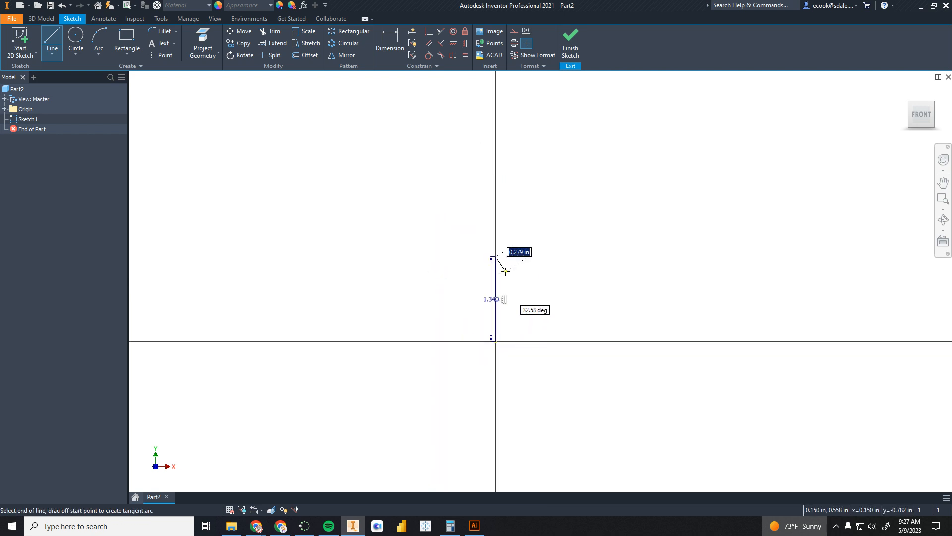
pyautogui.scroll(5, 503, 263)
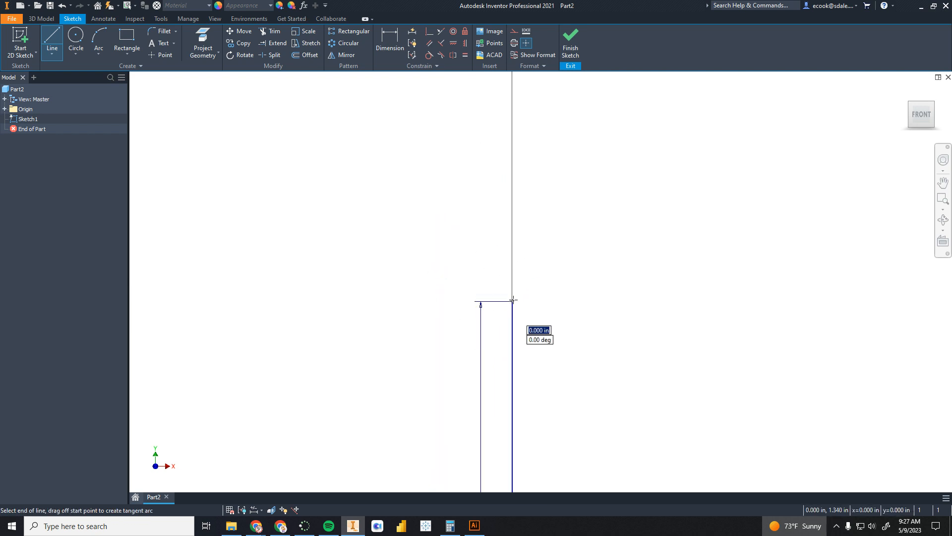
pyautogui.moveTo(513, 298); pyautogui.dragTo(620, 300)
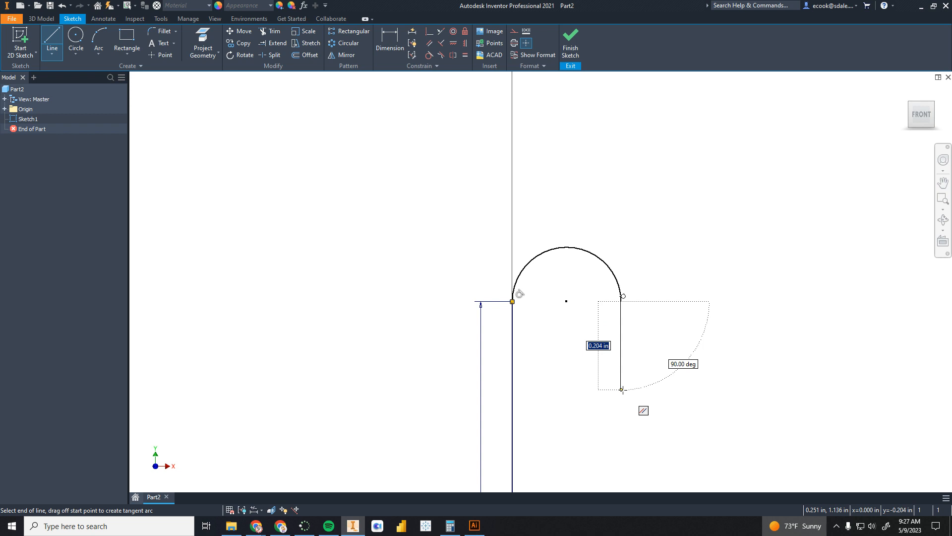
pyautogui.write('1.5')
pyautogui.press('Return')
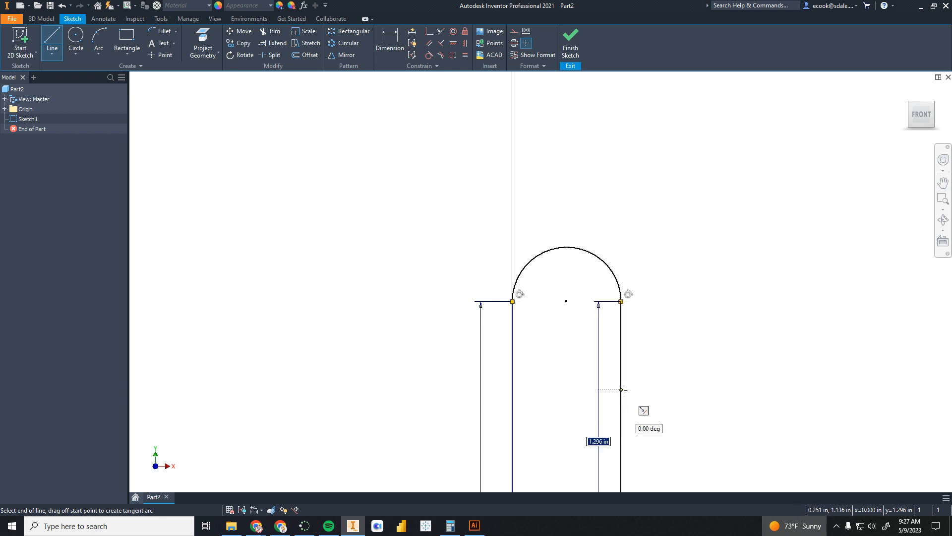
# Add a tangent arc of about 0.098 in radius below the 1.5 in line, continuing into a 1.26 in vertical line upward.
pyautogui.moveTo(621, 390); pyautogui.dragTo(626, 226, button='middle')
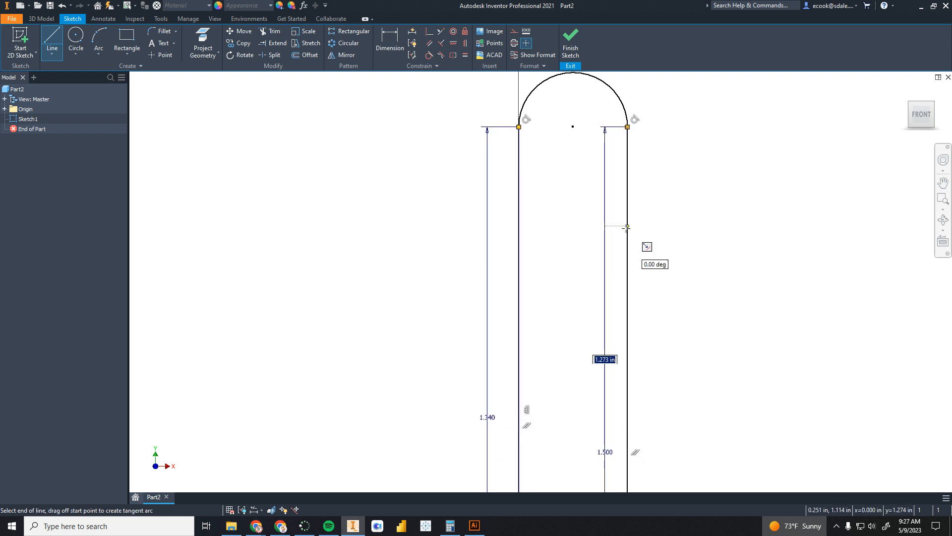
pyautogui.scroll(4, 624, 387)
pyautogui.scroll(-6, 607, 394)
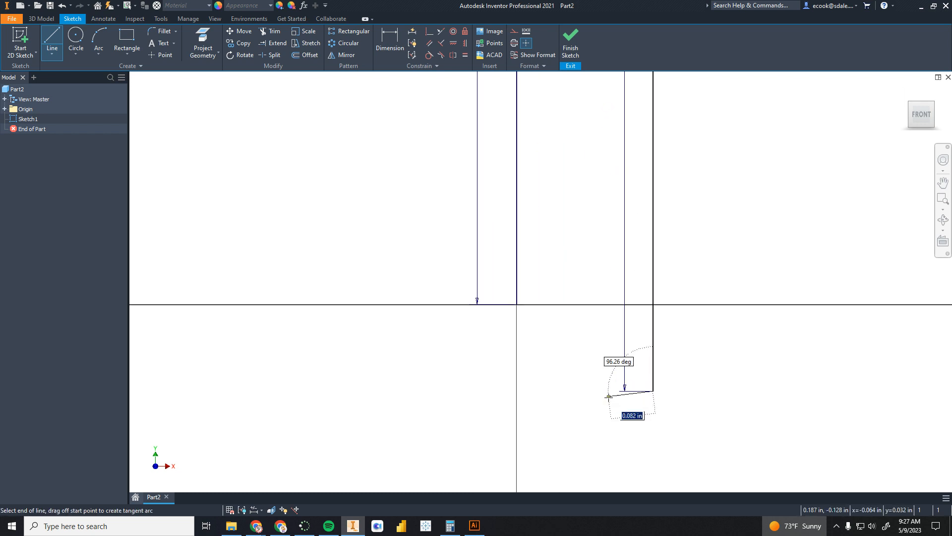
pyautogui.moveTo(652, 391); pyautogui.dragTo(546, 390)
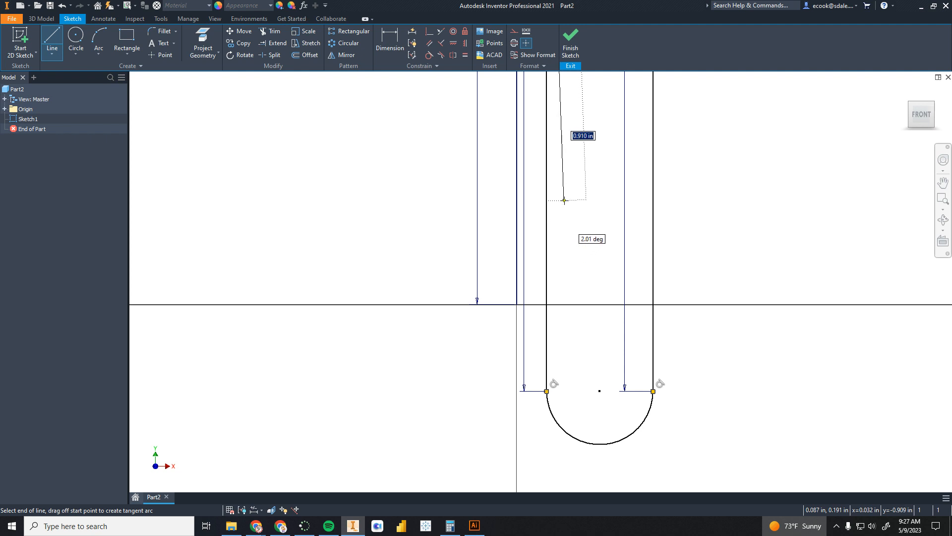
# Add an inner tangent arc of about 0.078 in radius above the 1.26 in line, ending in a 1.9 in line downward.
pyautogui.moveTo(563, 200); pyautogui.dragTo(482, 376, button='middle')
pyautogui.scroll(-5, 515, 201)
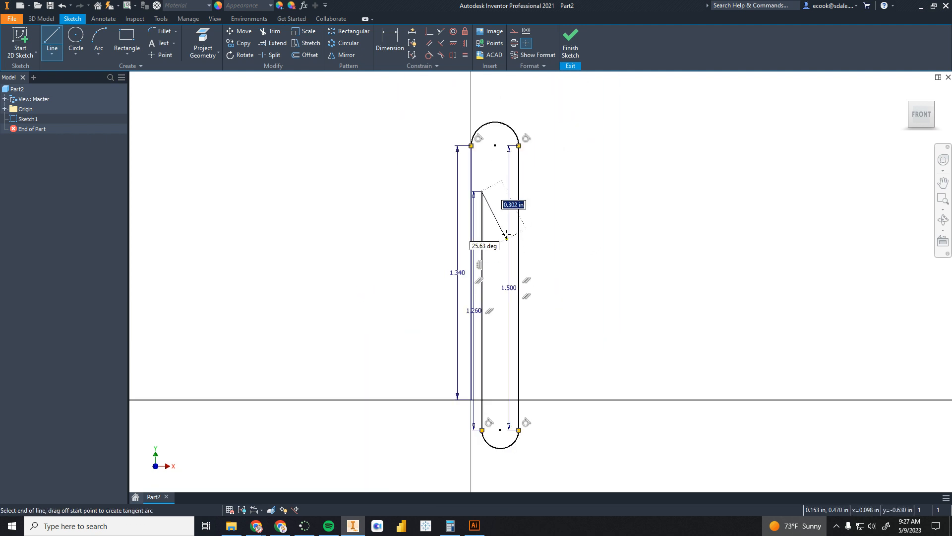
pyautogui.moveTo(482, 190); pyautogui.dragTo(511, 189)
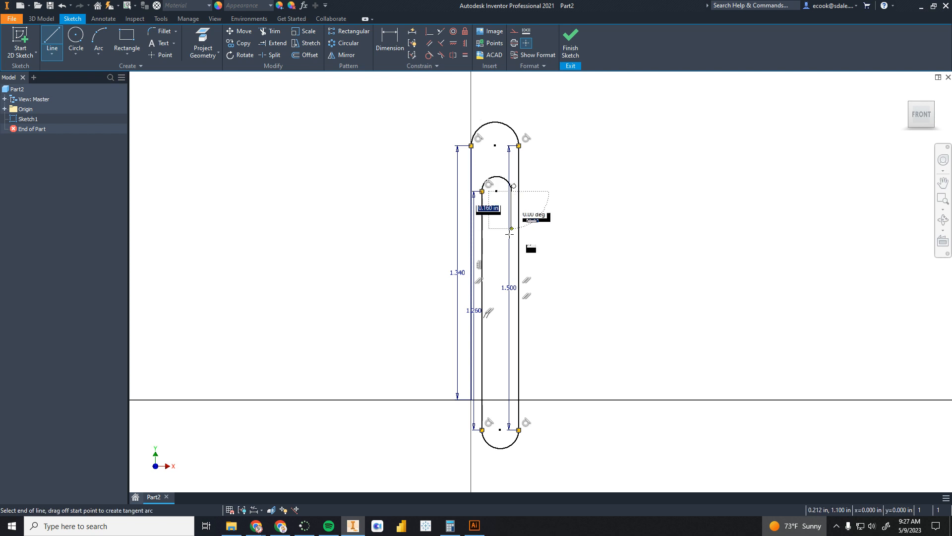
pyautogui.click(512, 272)
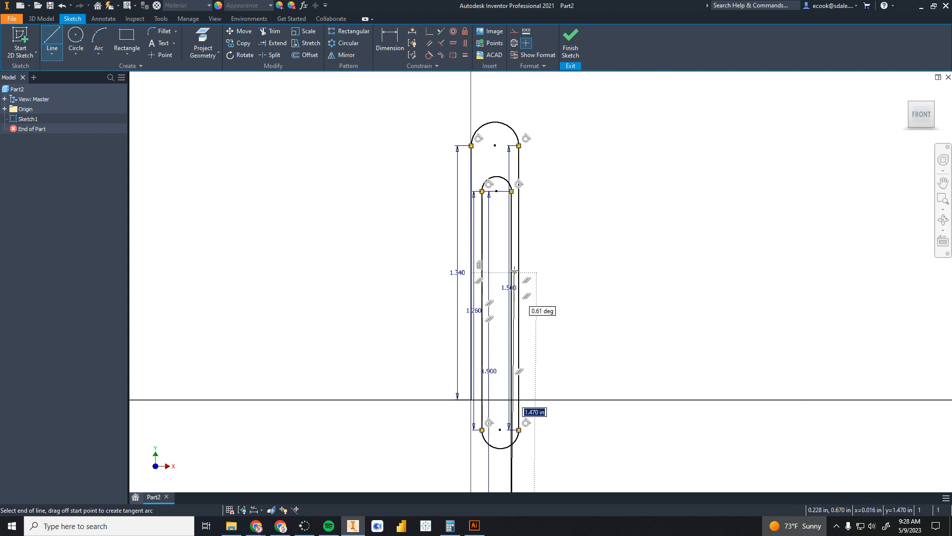
pyautogui.moveTo(547, 284); pyautogui.dragTo(532, 164, button='middle')
pyautogui.rightClick(544, 193)
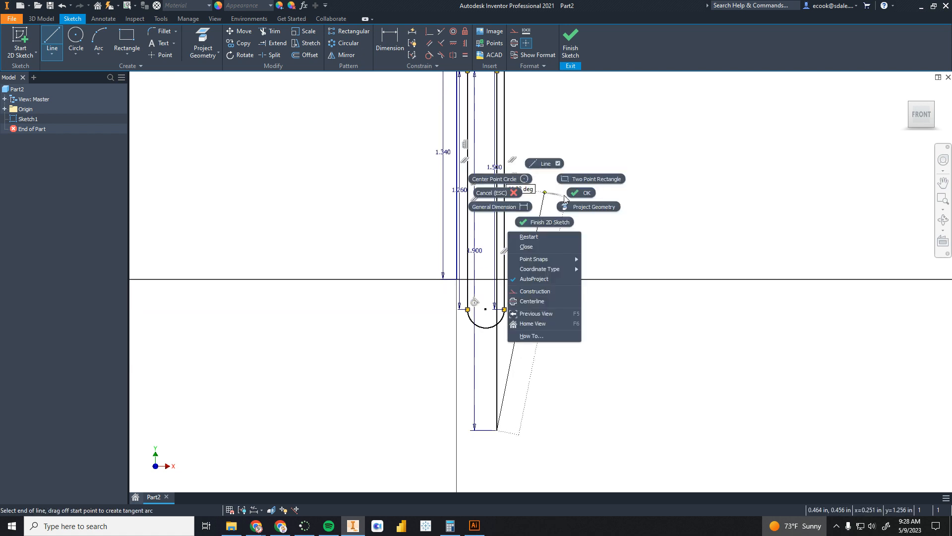
pyautogui.click(565, 197)
# Set the length of the innermost vertical line to 1.09 in.
pyautogui.doubleClick(478, 251)
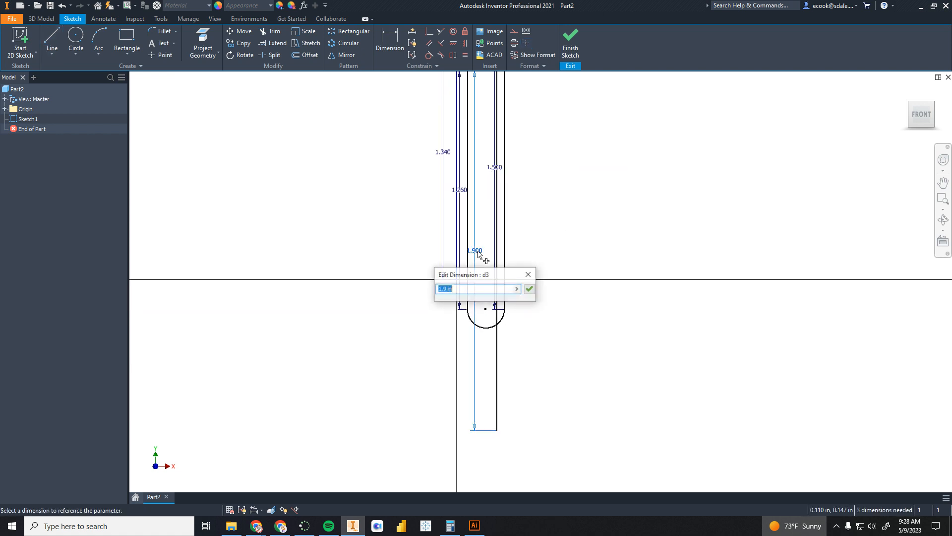
pyautogui.write('1.')
pyautogui.press('Return')
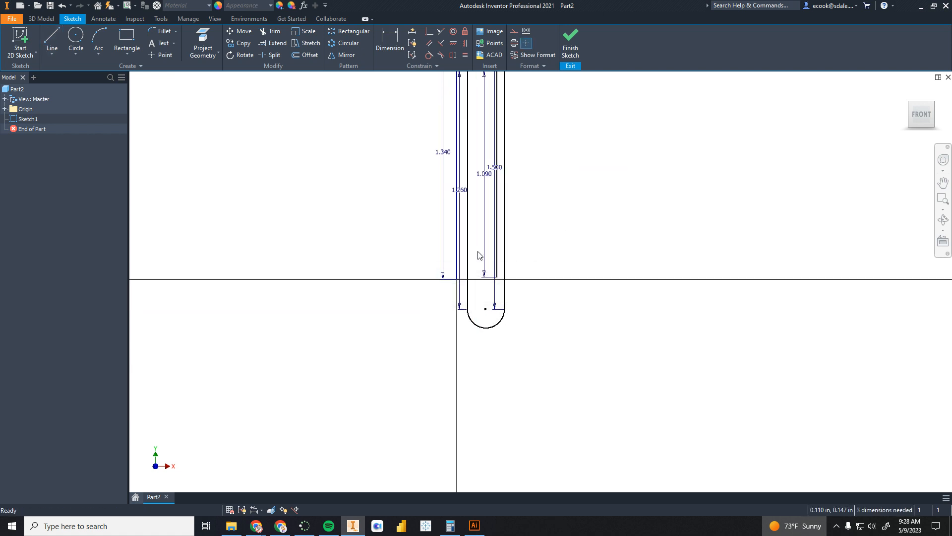
# Dimension the radius of the outer upper arc as 0.23 in.
pyautogui.moveTo(539, 194); pyautogui.dragTo(473, 359, button='middle')
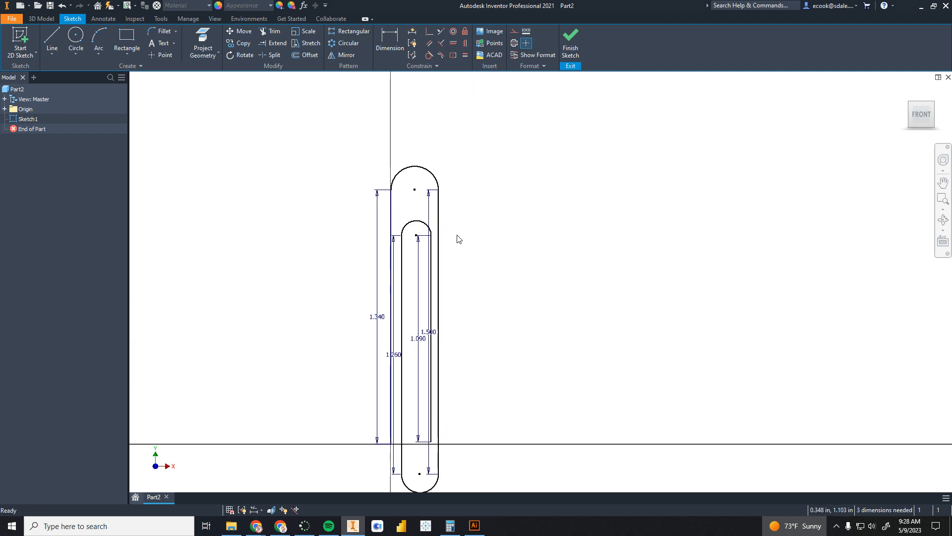
pyautogui.click(390, 41)
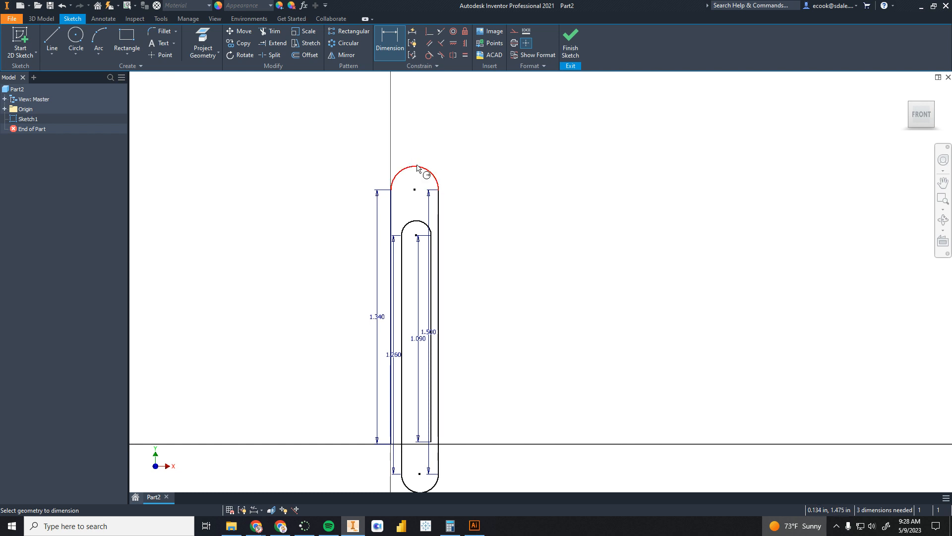
pyautogui.click(417, 169)
pyautogui.click(450, 147)
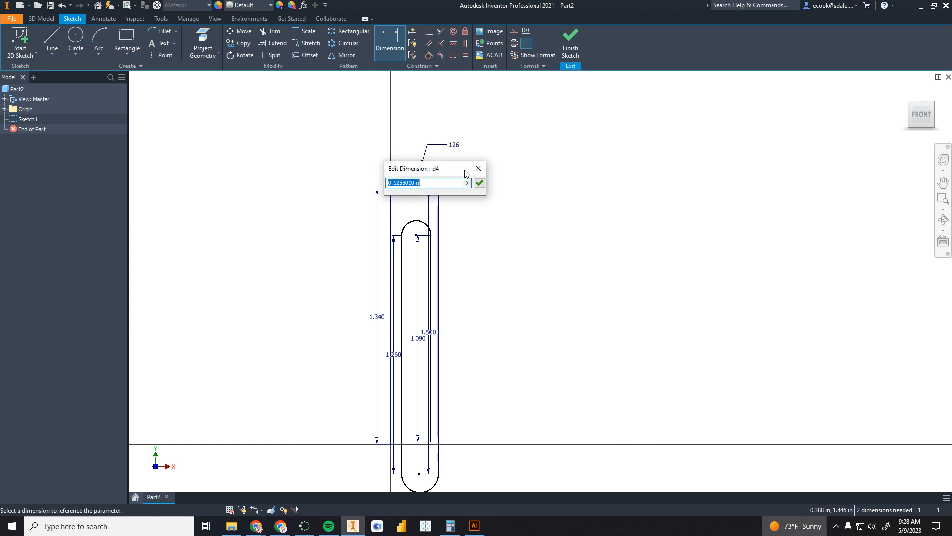
pyautogui.write('.23')
pyautogui.press('Return')
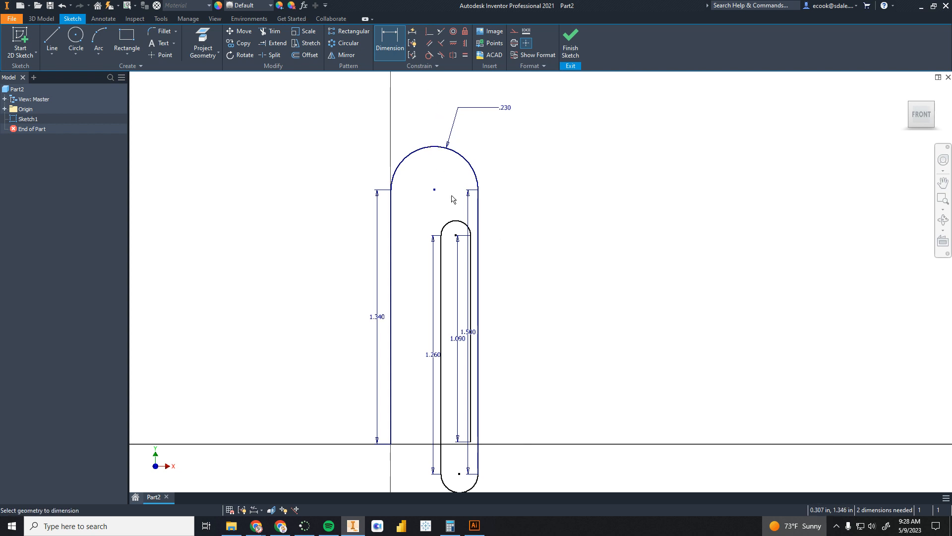
# Dimension the radius of the inner upper arc as 0.14 in.
pyautogui.click(456, 222)
pyautogui.click(449, 205)
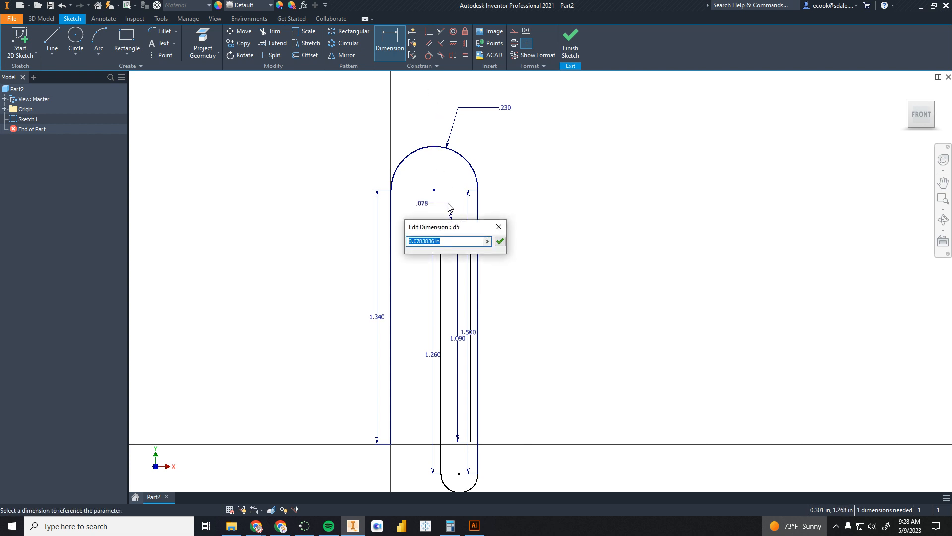
pyautogui.write('.14')
pyautogui.press('Return')
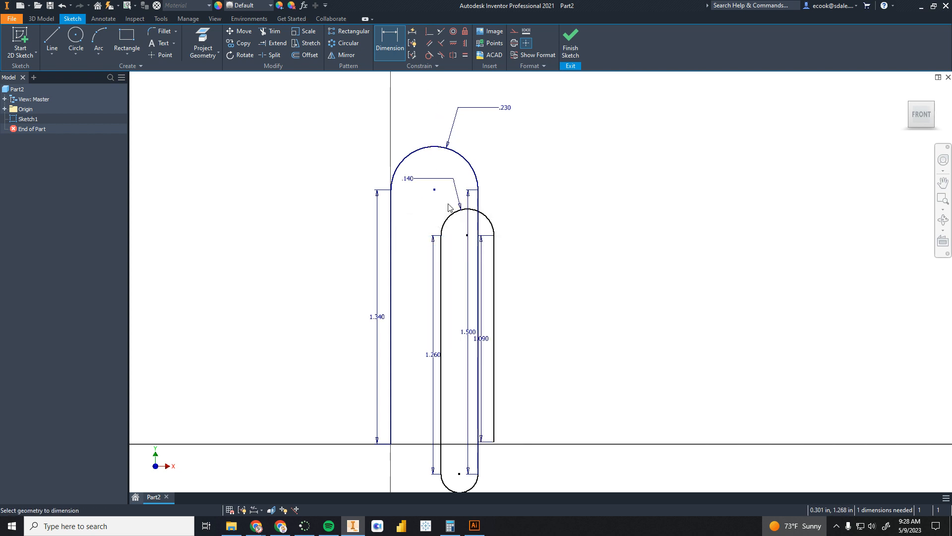
# Dimension the radius of the lower arc as 0.18 in.
pyautogui.moveTo(530, 303); pyautogui.dragTo(494, 198, button='middle')
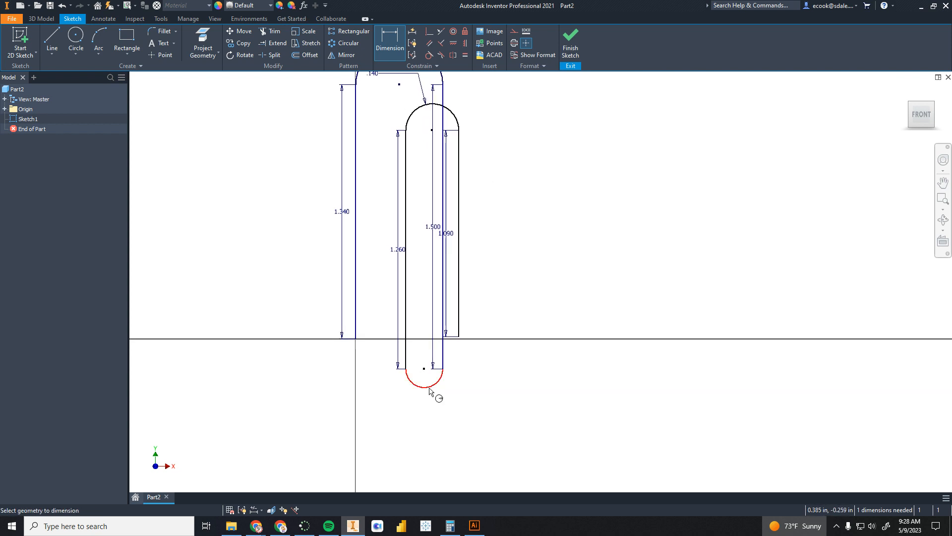
pyautogui.click(432, 390)
pyautogui.click(439, 407)
pyautogui.write('.')
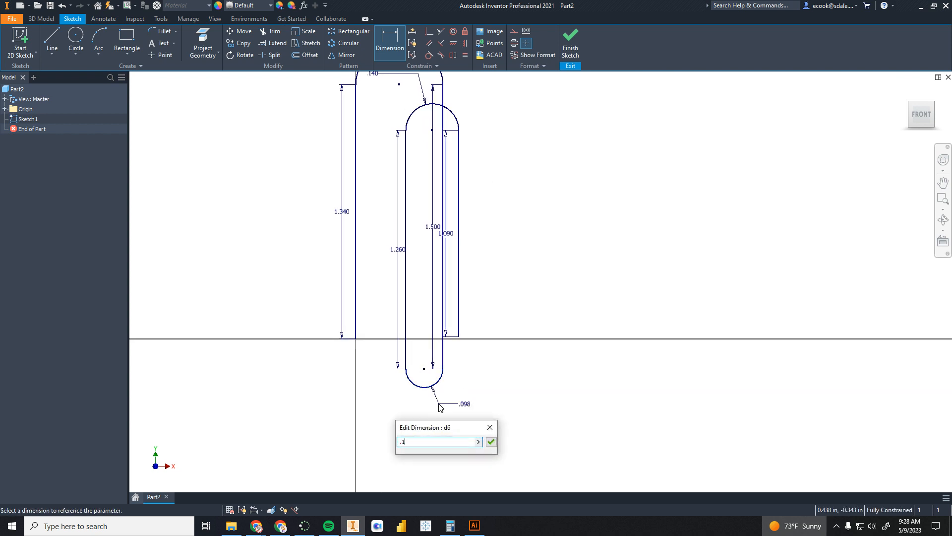
pyautogui.write('18')
pyautogui.press('Return')
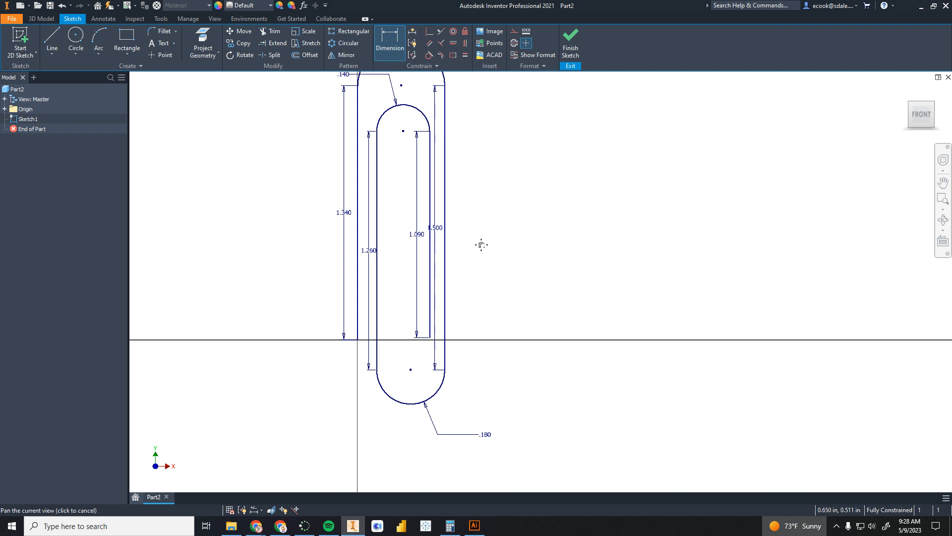
# End dimensioning and finish the paper clip path sketch.
pyautogui.moveTo(482, 244); pyautogui.dragTo(512, 301, button='middle')
pyautogui.scroll(-2, 512, 300)
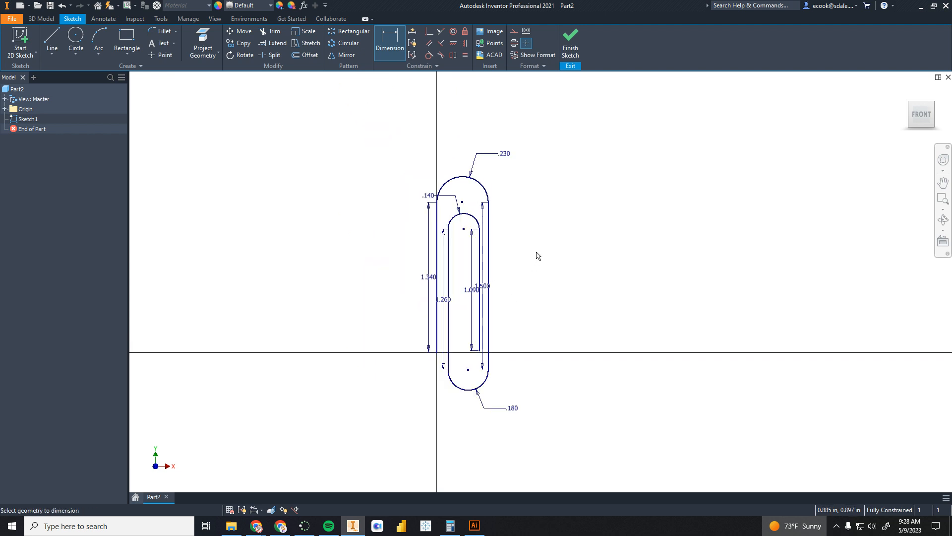
pyautogui.rightClick(544, 234)
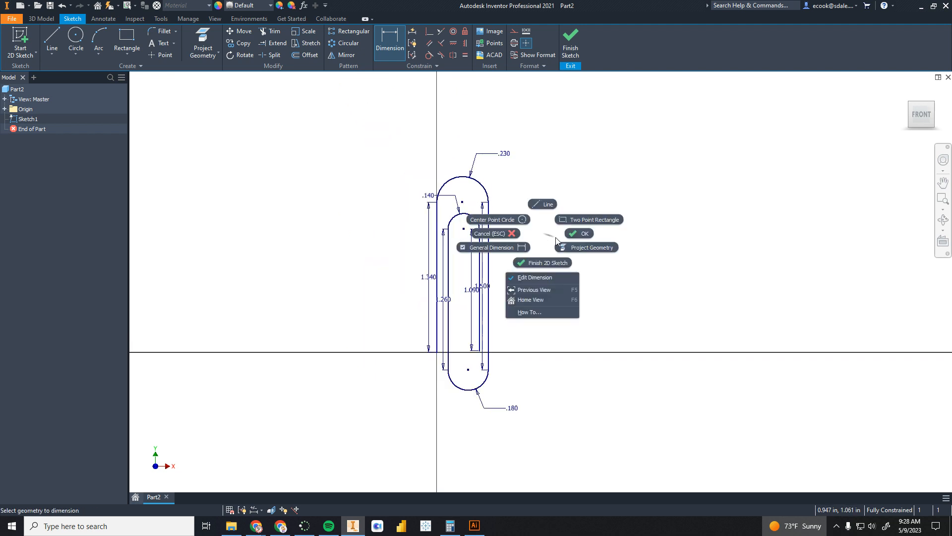
pyautogui.click(570, 234)
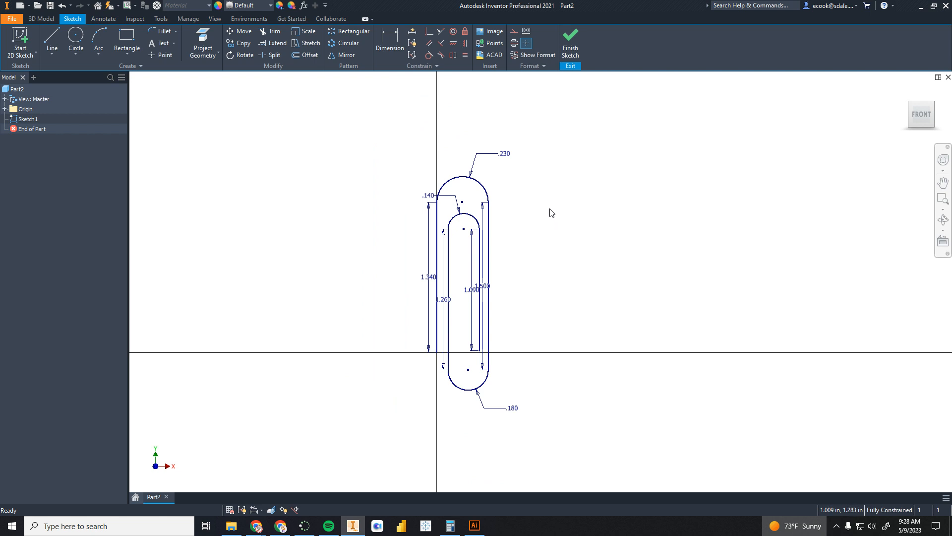
pyautogui.click(570, 44)
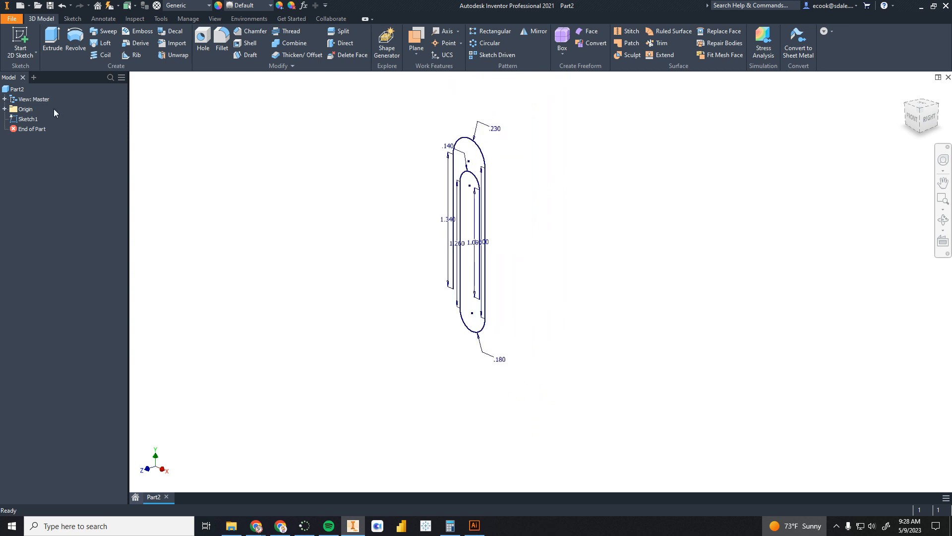
# Check the wire thickness on the practice drawing and start a new sketch on the XZ plane at the path's open outer end.
pyautogui.click(21, 42)
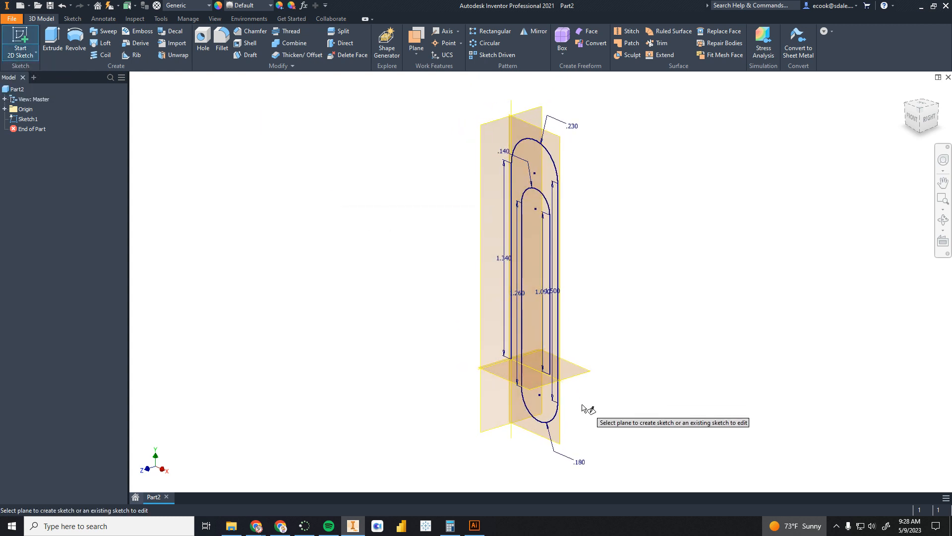
pyautogui.scroll(3, 516, 378)
pyautogui.scroll(4, 495, 380)
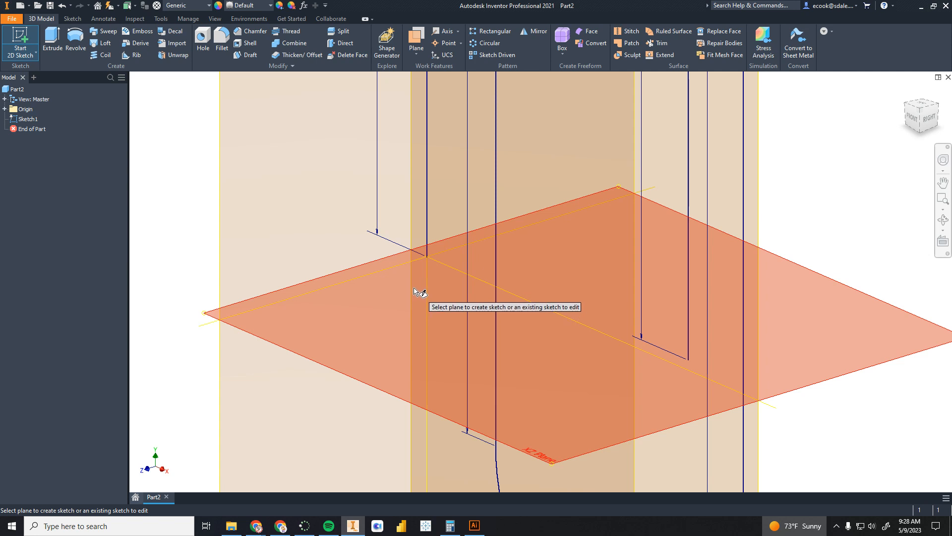
pyautogui.scroll(5, 414, 291)
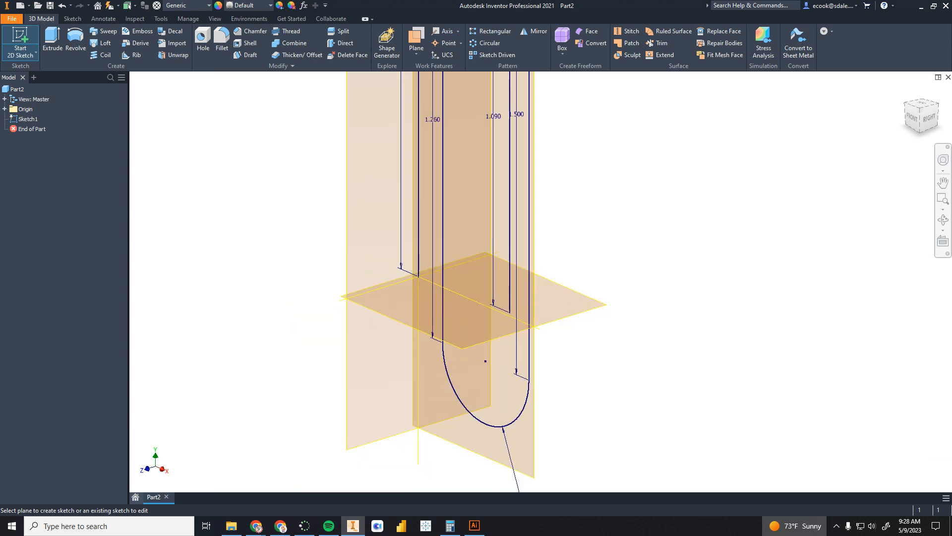
pyautogui.moveTo(1, 198)
pyautogui.mouseDown()
pyautogui.moveTo(209, 153)
pyautogui.moveTo(423, 2)
pyautogui.mouseUp()
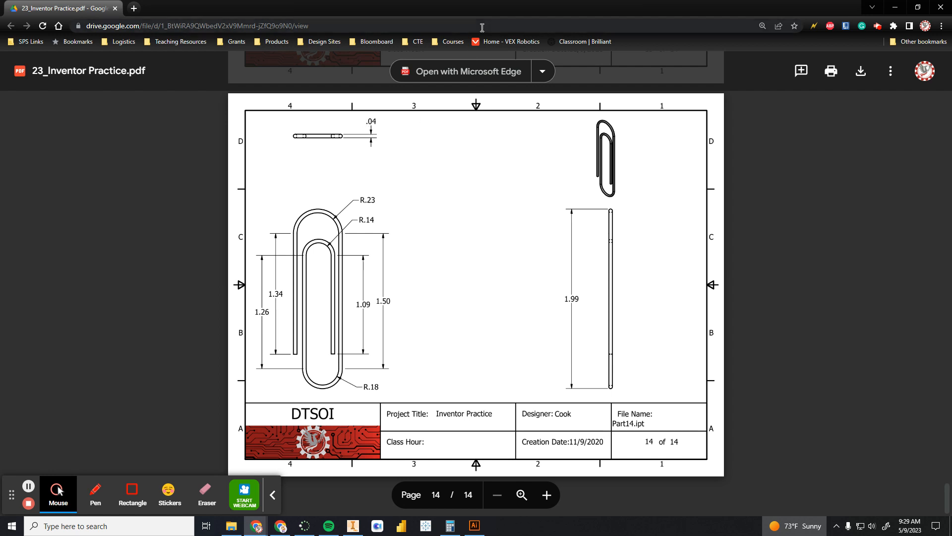
pyautogui.moveTo(476, 9); pyautogui.dragTo(1, 149)
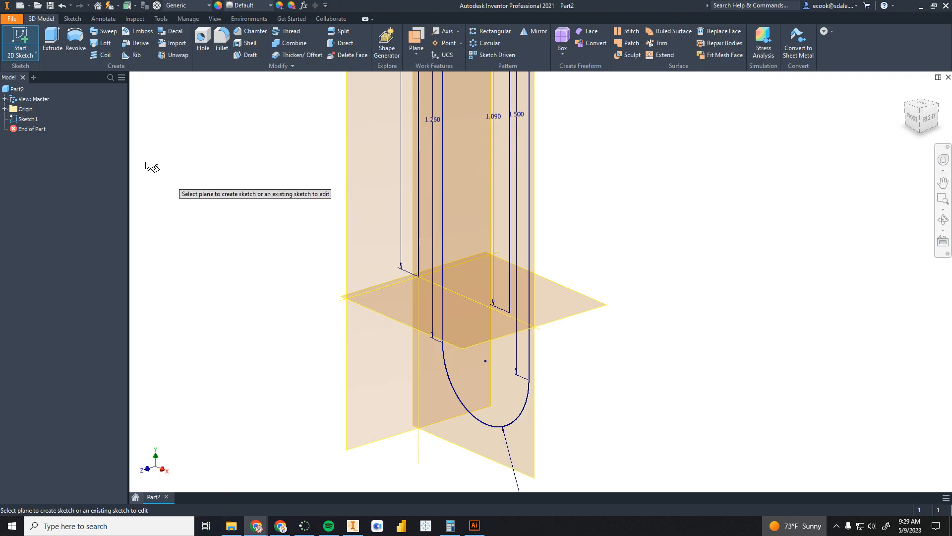
pyautogui.click(405, 305)
pyautogui.scroll(-6, 553, 279)
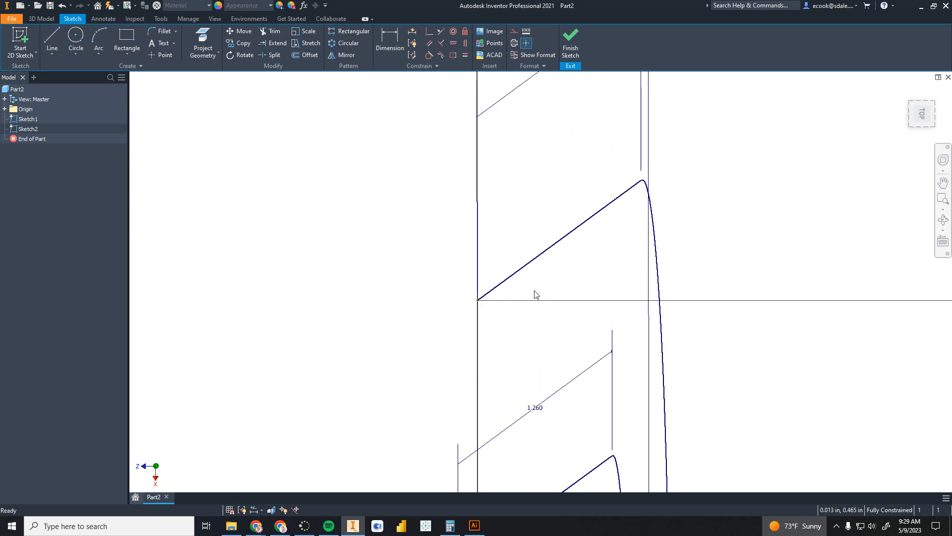
# Draw a 0.04 in diameter circle centred on the outer path endpoint and finish the profile sketch.
pyautogui.click(77, 47)
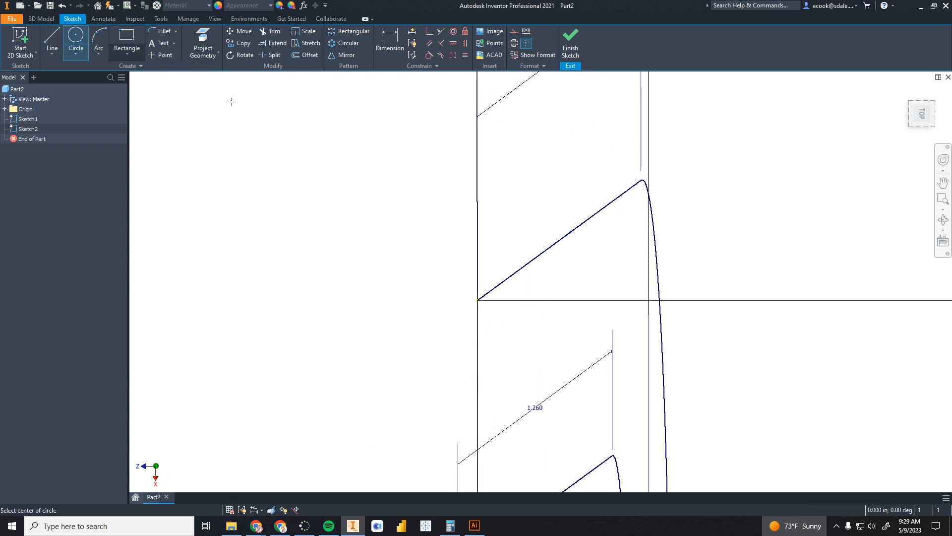
pyautogui.click(477, 300)
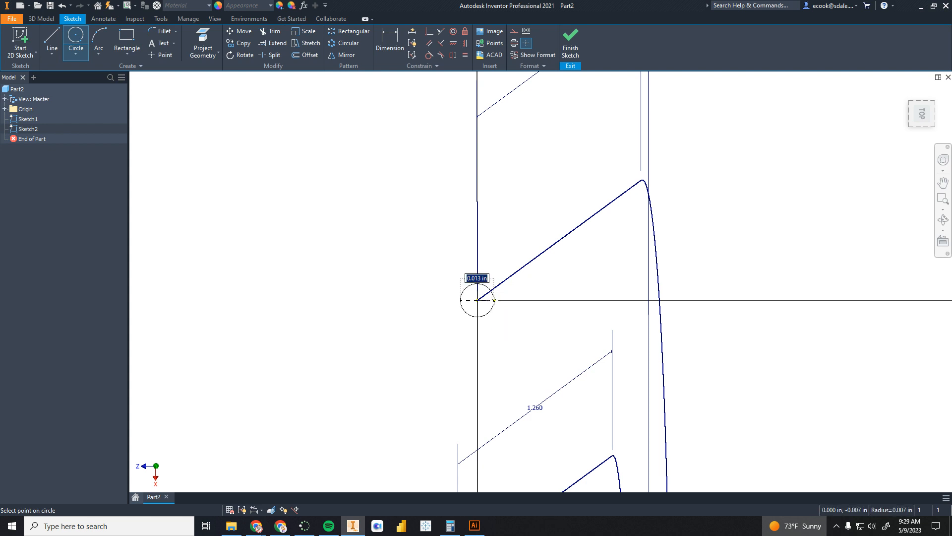
pyautogui.write('.04')
pyautogui.press('Return')
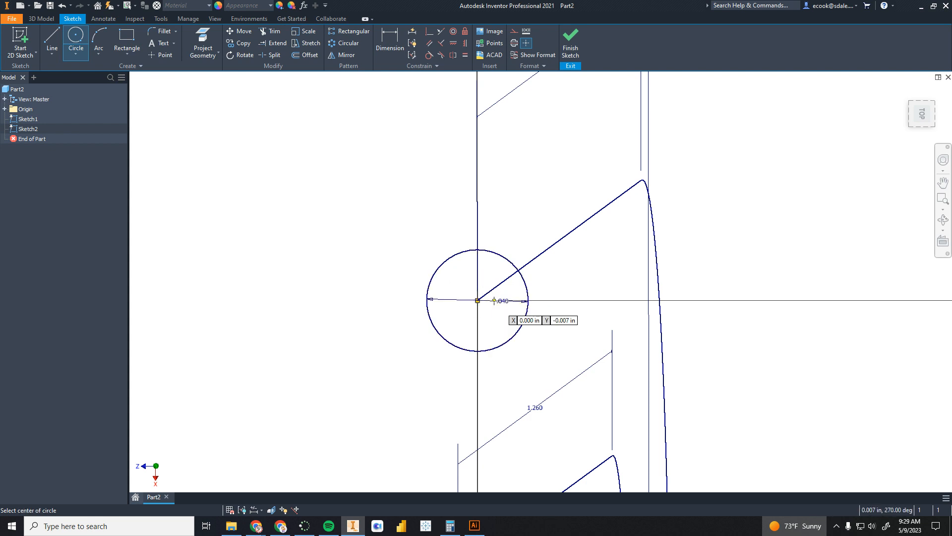
pyautogui.click(571, 49)
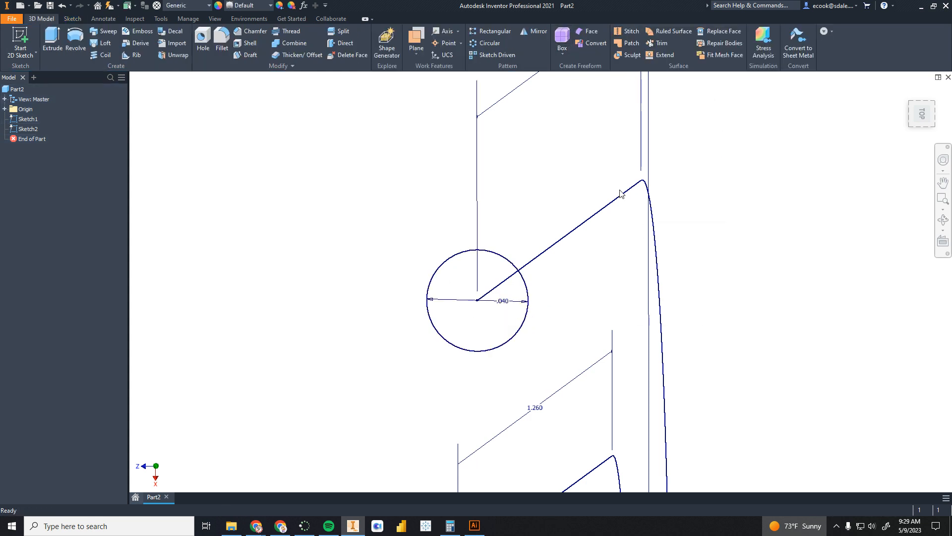
# Sweep the circular profile along the complete paper clip centre path, with 0 deg taper and 0 deg twist.
pyautogui.moveTo(481, 325)
pyautogui.keyDown('shift'); pyautogui.mouseDown(button='middle')
pyautogui.moveTo(499, 313)
pyautogui.moveTo(544, 314)
pyautogui.moveTo(570, 268)
pyautogui.moveTo(630, 265)
pyautogui.moveTo(633, 309)
pyautogui.mouseUp(button='middle'); pyautogui.keyUp('shift')
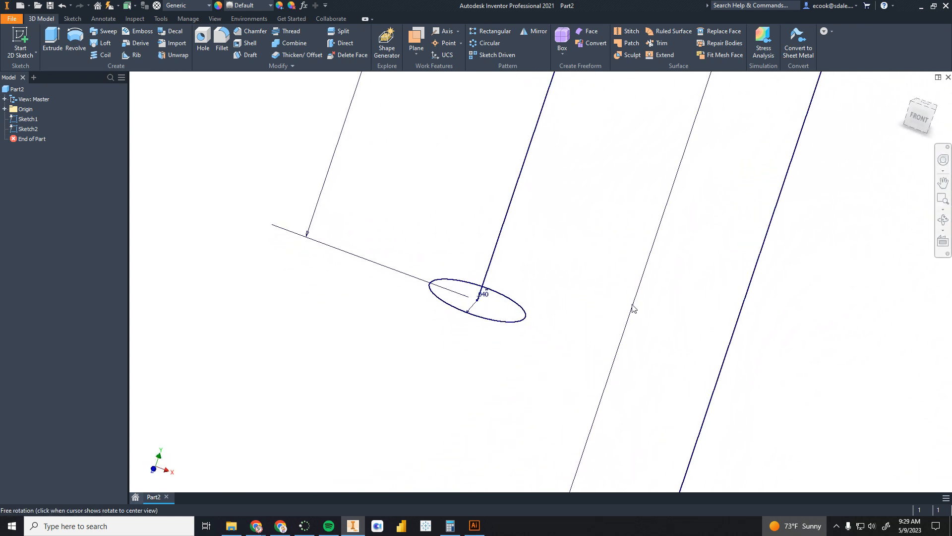
pyautogui.scroll(-3, 586, 291)
pyautogui.scroll(5, 586, 291)
pyautogui.scroll(3, 610, 284)
pyautogui.scroll(5, 611, 286)
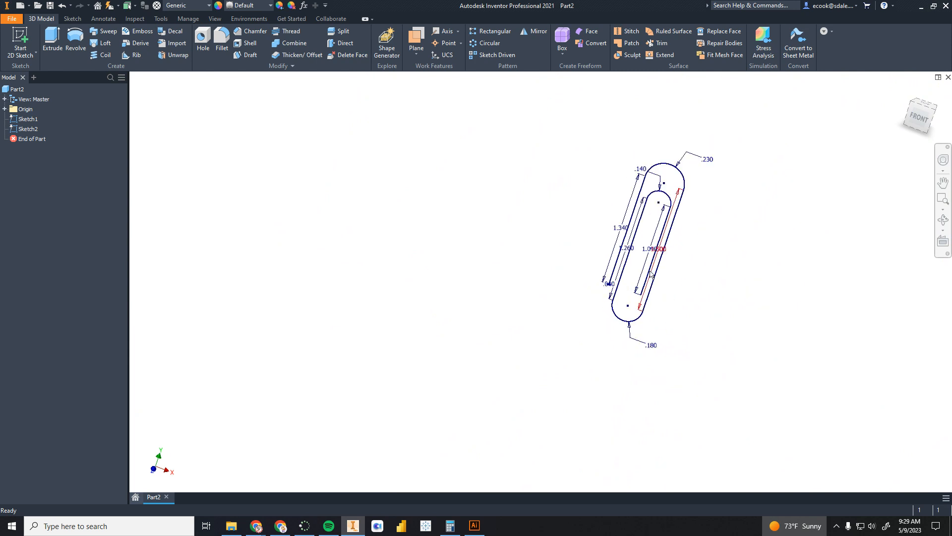
pyautogui.scroll(-3, 652, 274)
pyautogui.click(919, 117)
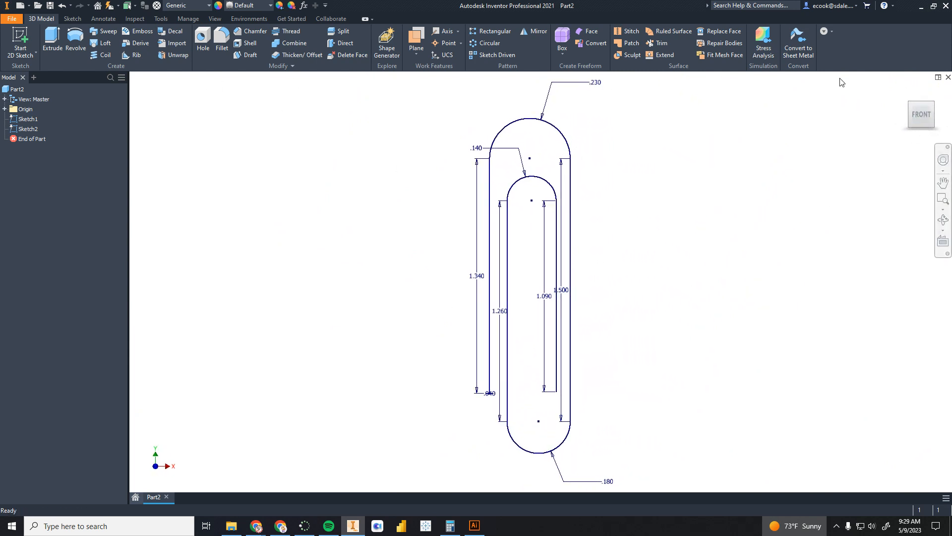
pyautogui.click(915, 93)
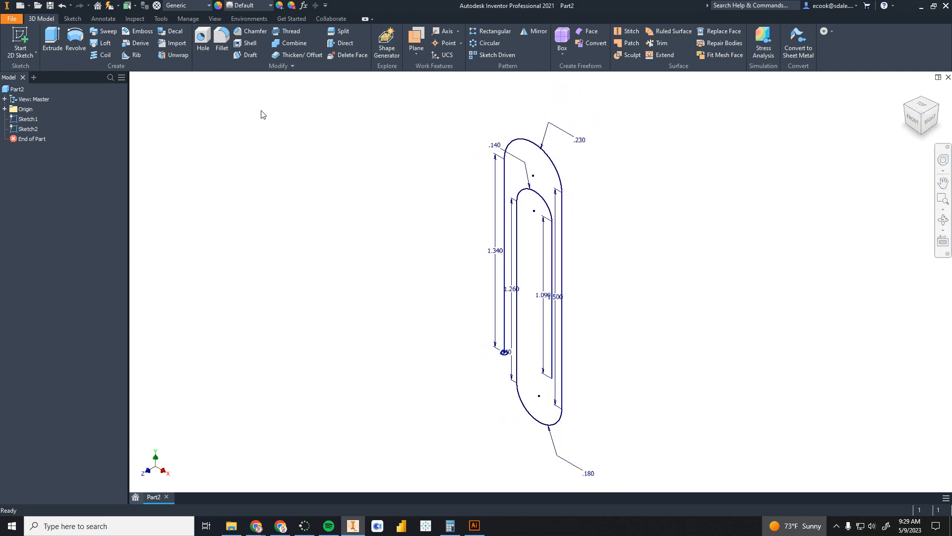
pyautogui.click(106, 34)
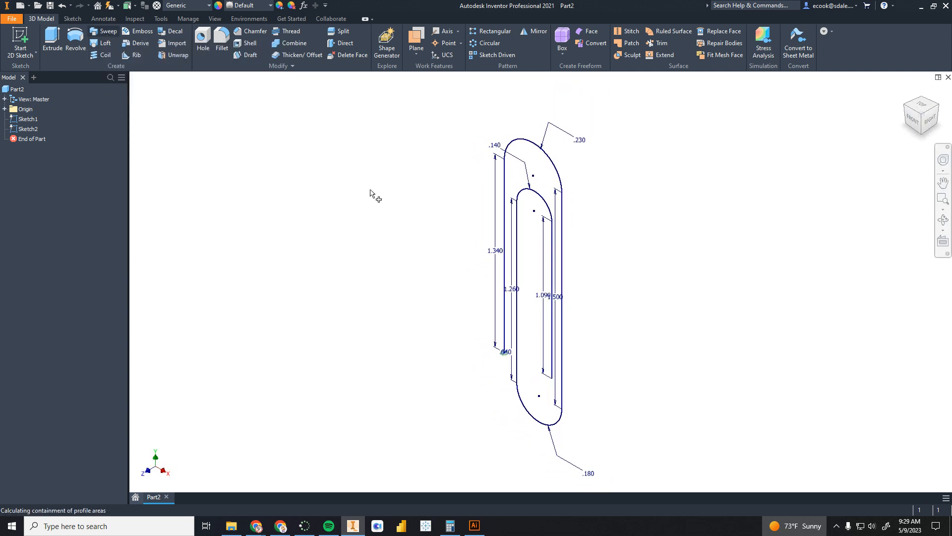
pyautogui.scroll(4, 447, 357)
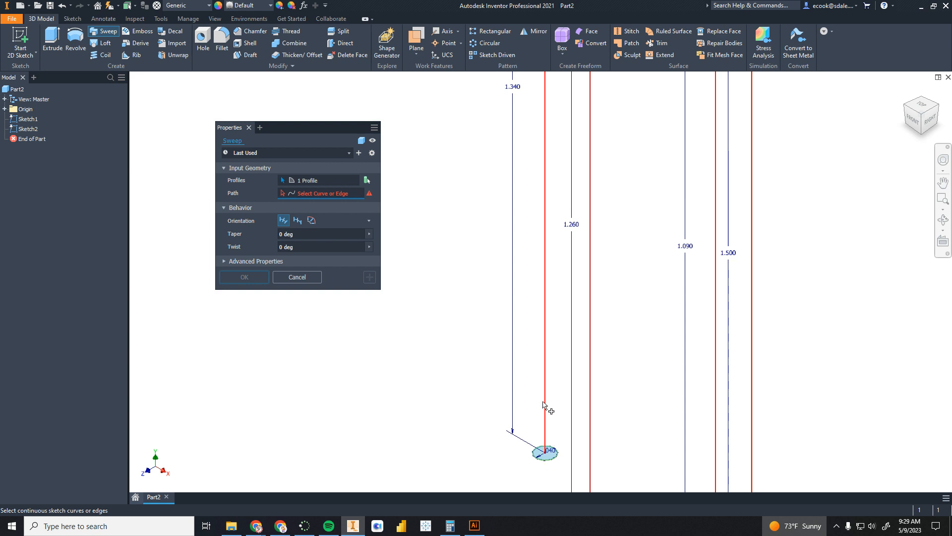
pyautogui.click(559, 421)
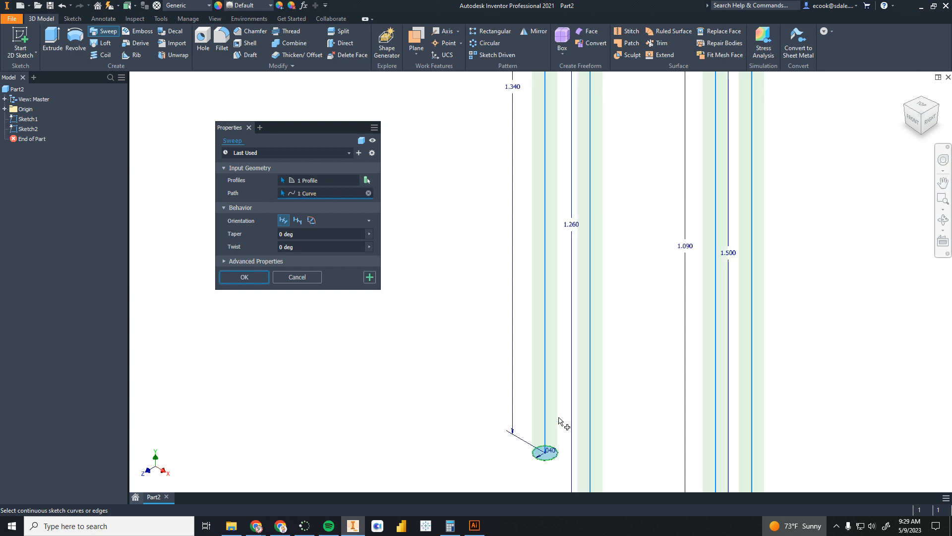
pyautogui.scroll(4, 595, 298)
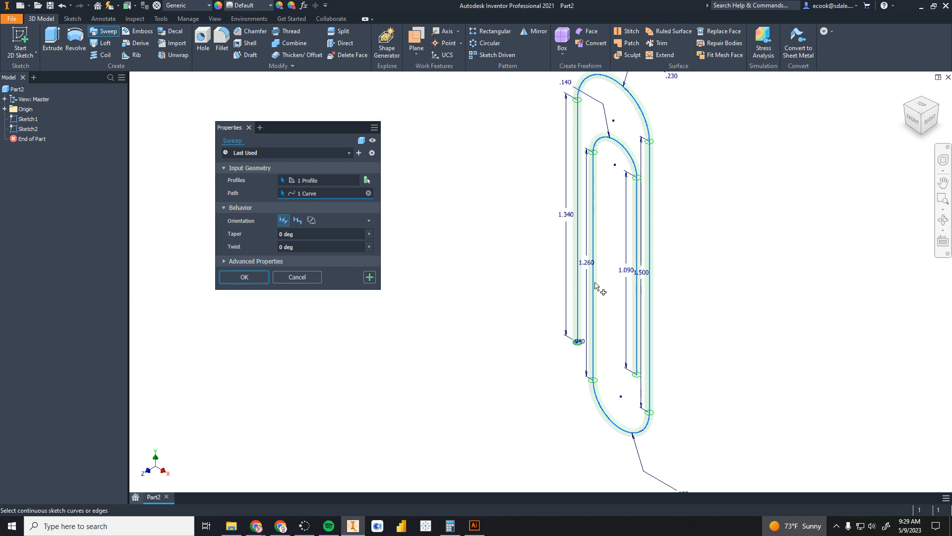
pyautogui.click(243, 278)
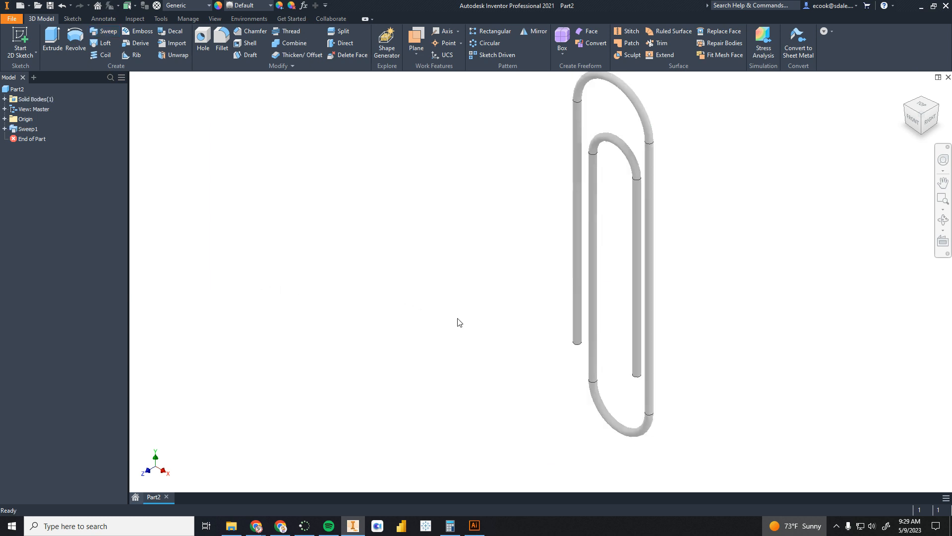
pyautogui.keyDown('shift'); pyautogui.moveTo(459, 321); pyautogui.dragTo(506, 298, button='middle'); pyautogui.keyUp('shift')
pyautogui.moveTo(679, 256); pyautogui.dragTo(568, 256, button='middle')
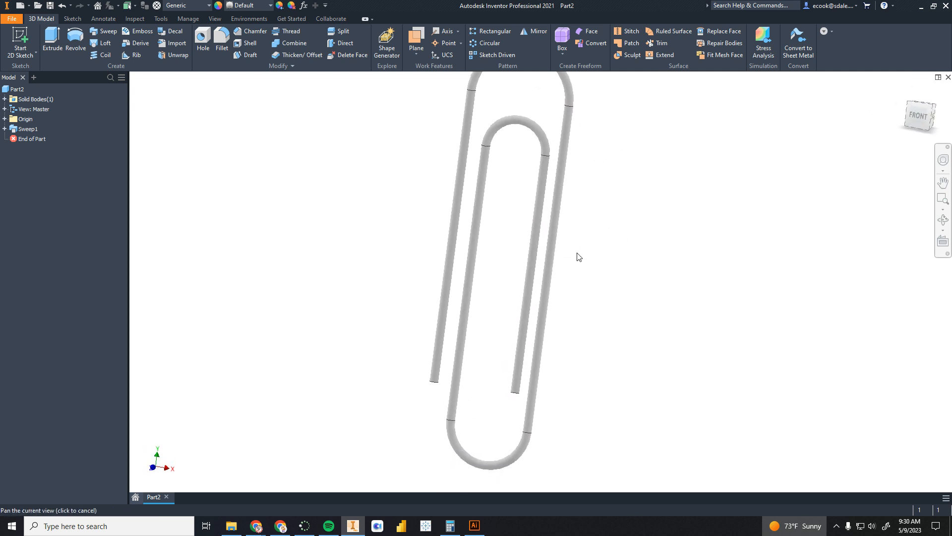
pyautogui.scroll(3, 476, 254)
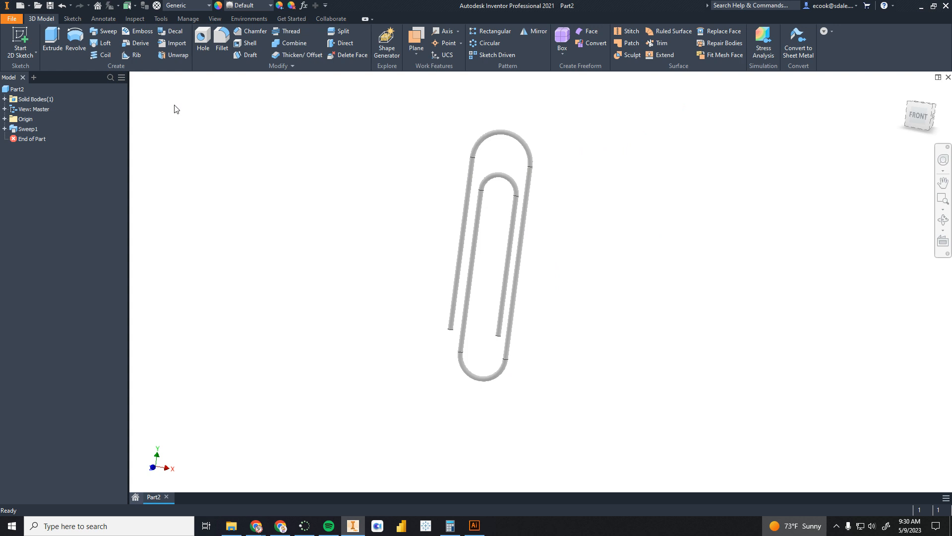